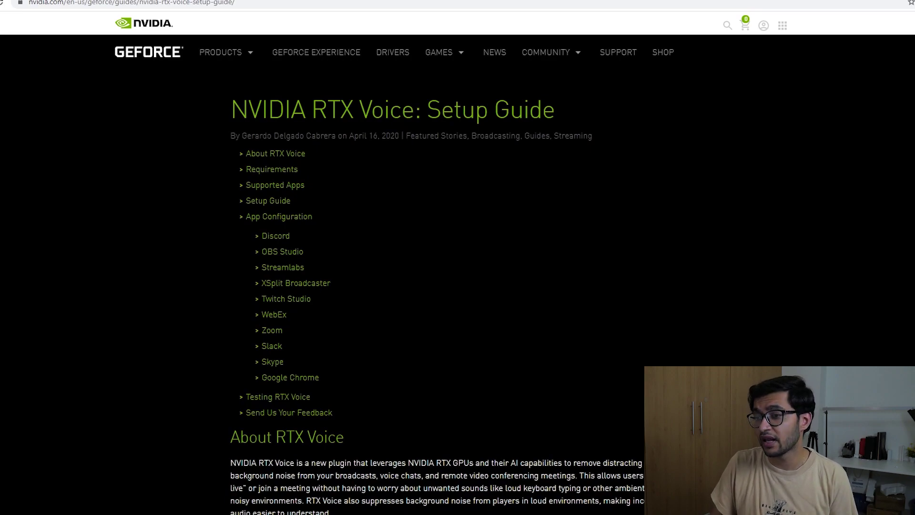
Step: Look through the NVIDIA RTX Voice setup guide, from the overview down to the download, installation and configuration instructions
scroll(301, 226, down, 2)
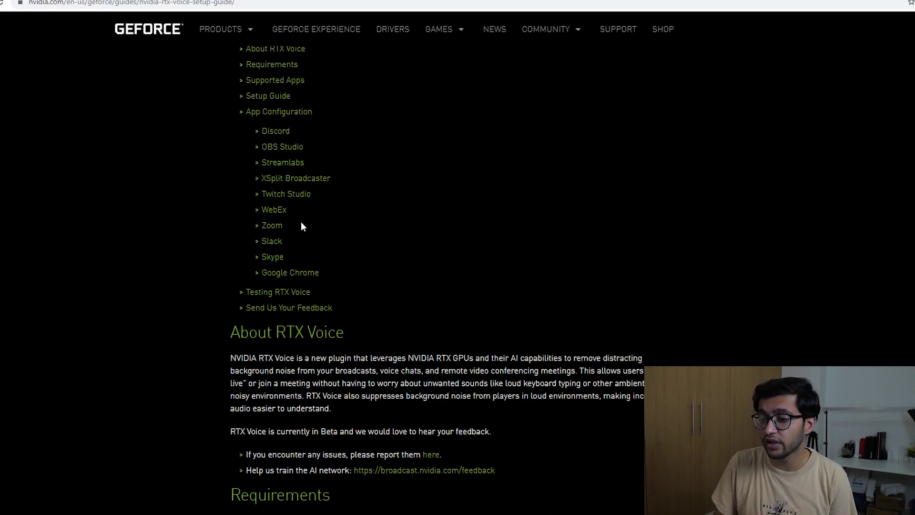
scroll(301, 227, down, 15)
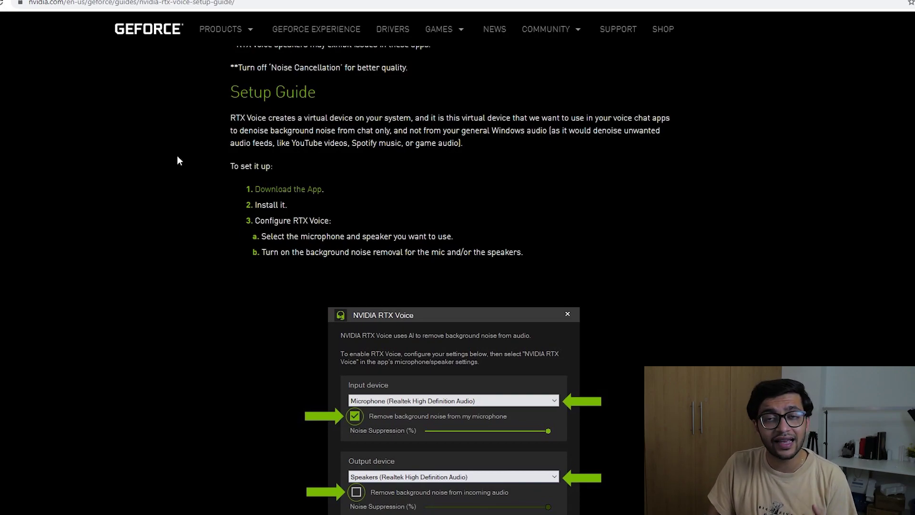
key(ctrl+Tab)
scroll(400, 191, up, 10)
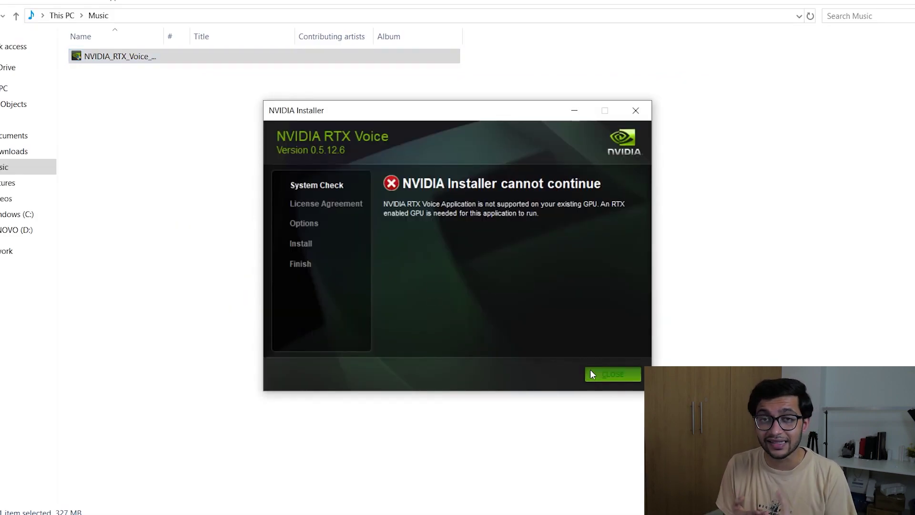
Step: Close the NVIDIA Installer and open the extracted folder C:\temp\NVRTXVoice\NvAFX
click(590, 374)
click(56, 17)
double_click(136, 145)
double_click(112, 116)
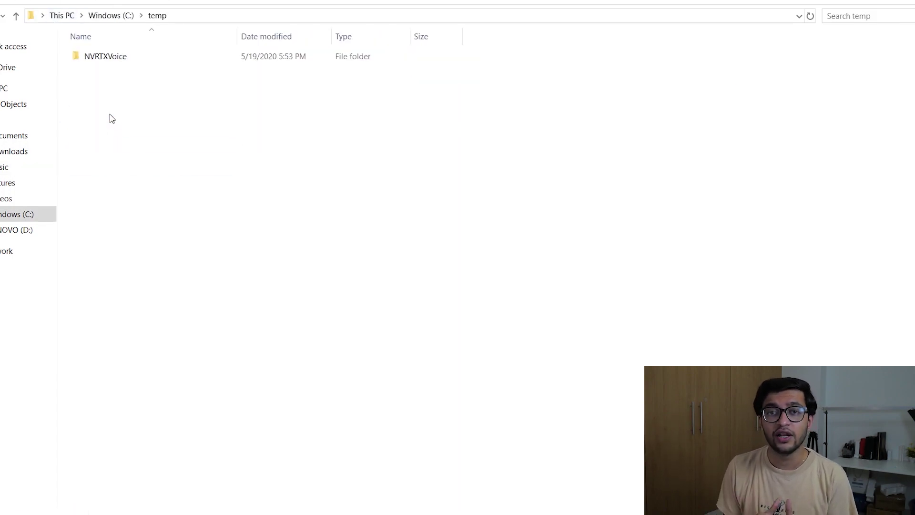
double_click(119, 58)
double_click(129, 57)
Step: Using Notepad++, delete the whole constraints section from RTXVoice.nvi and save it, and check the saved file in Notepad
click(116, 85)
right_click(115, 87)
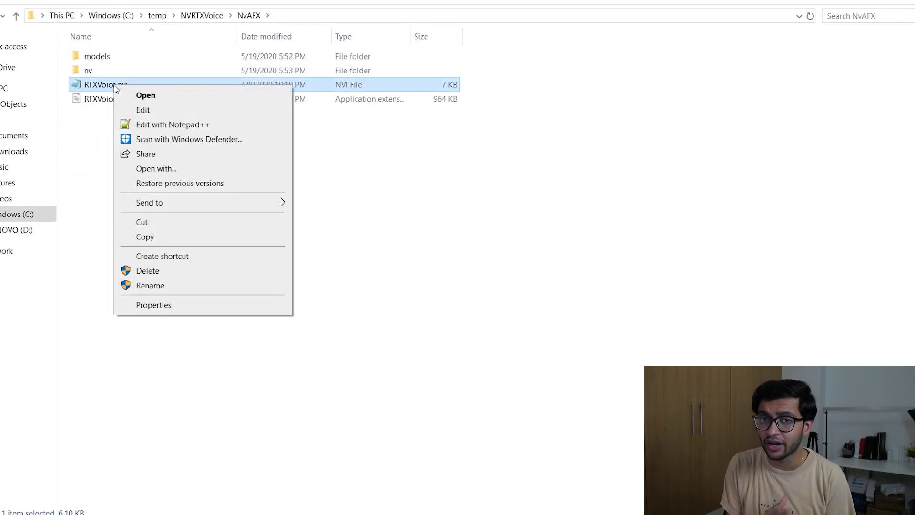
click(156, 128)
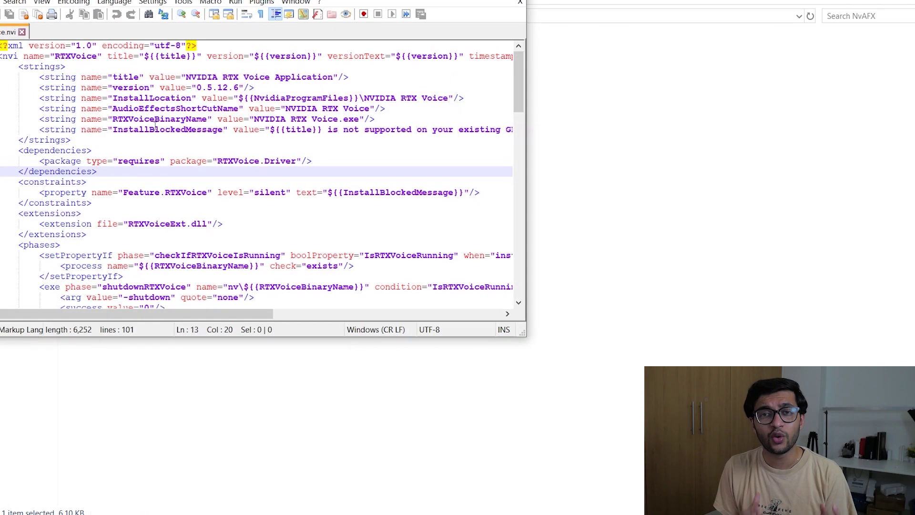
drag(112, 203, 5, 183)
key(Delete)
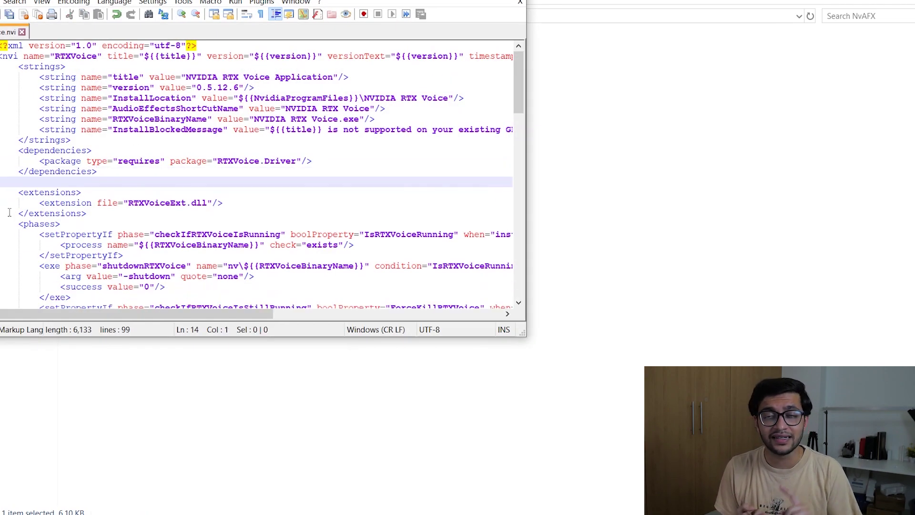
key(BackSpace)
key(ctrl+s)
click(474, 299)
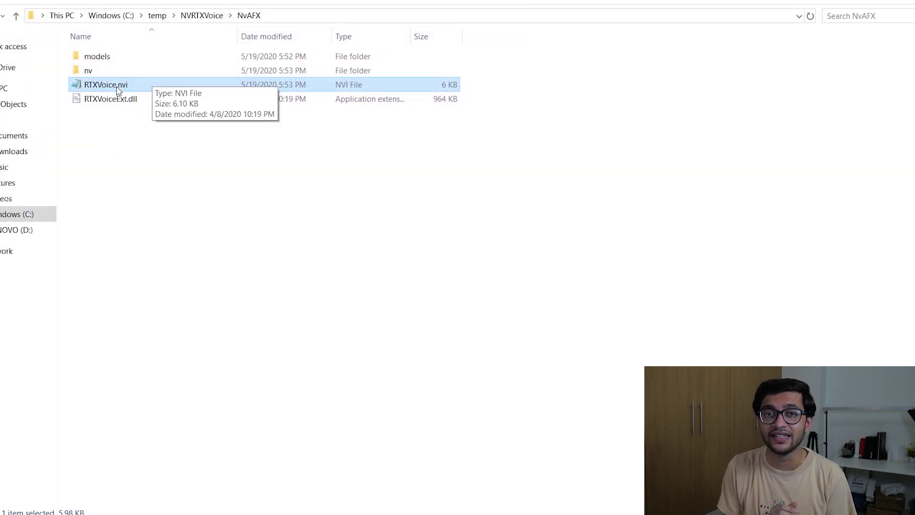
double_click(148, 84)
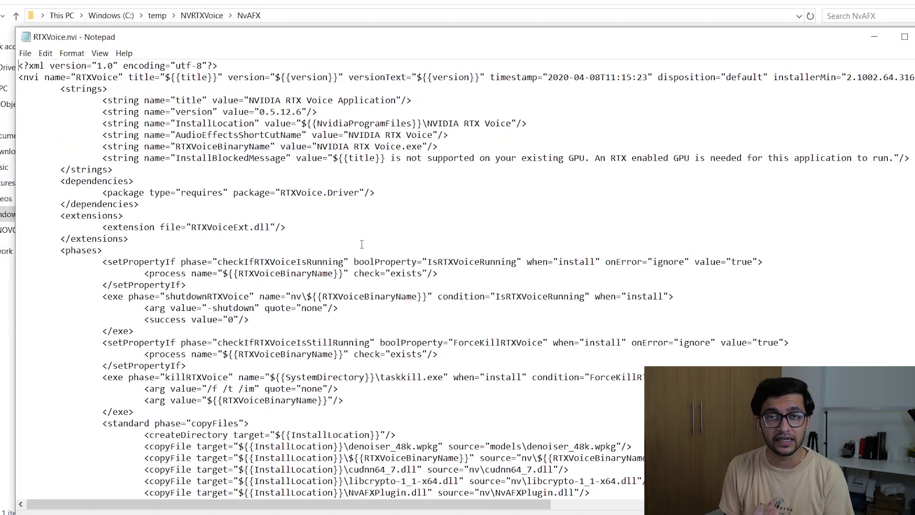
key(alt+F4)
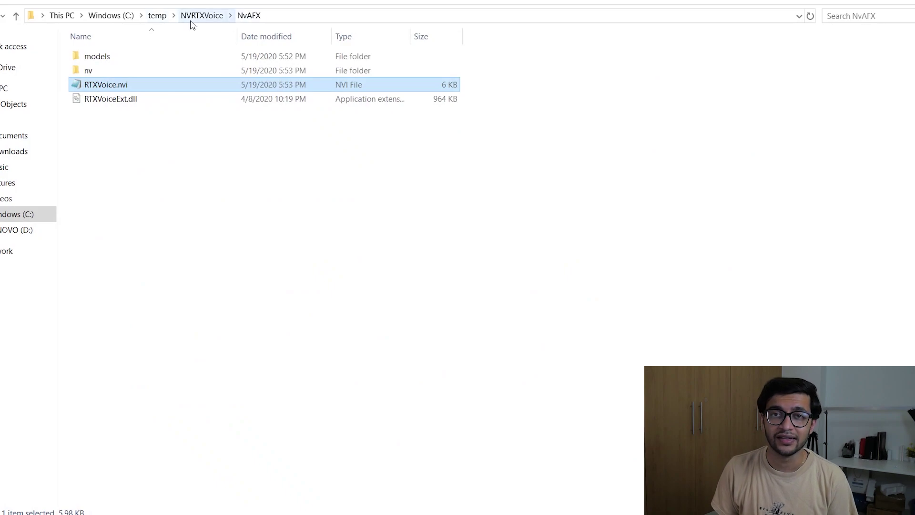
Step: Run setup.exe from the NVRTXVoice folder and proceed with the RTX Voice installation
click(197, 16)
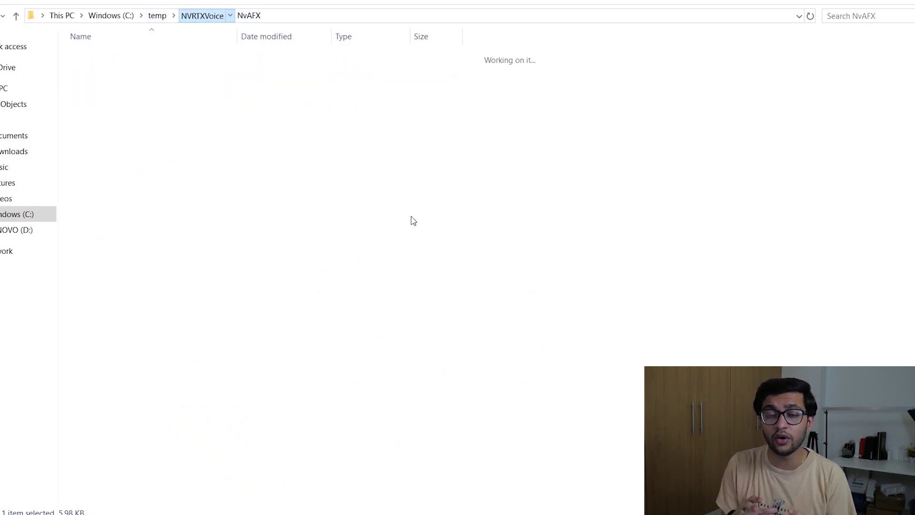
double_click(91, 128)
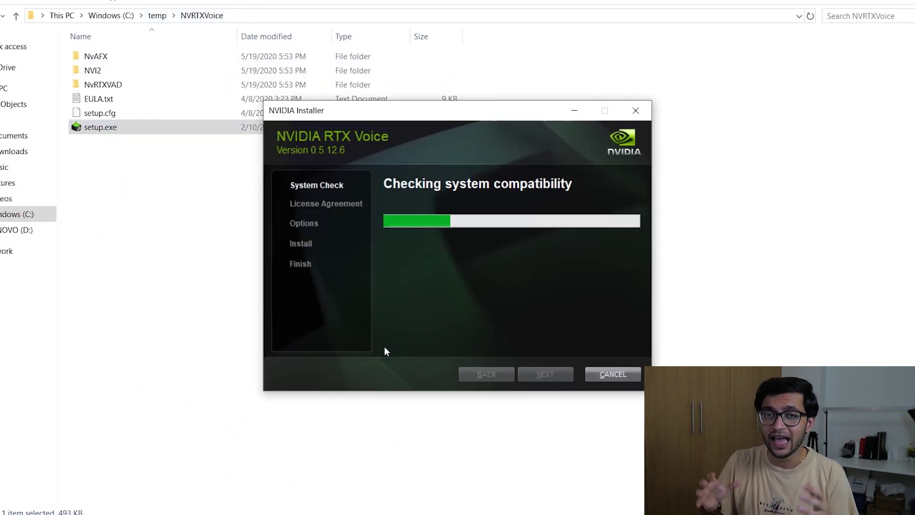
click(528, 376)
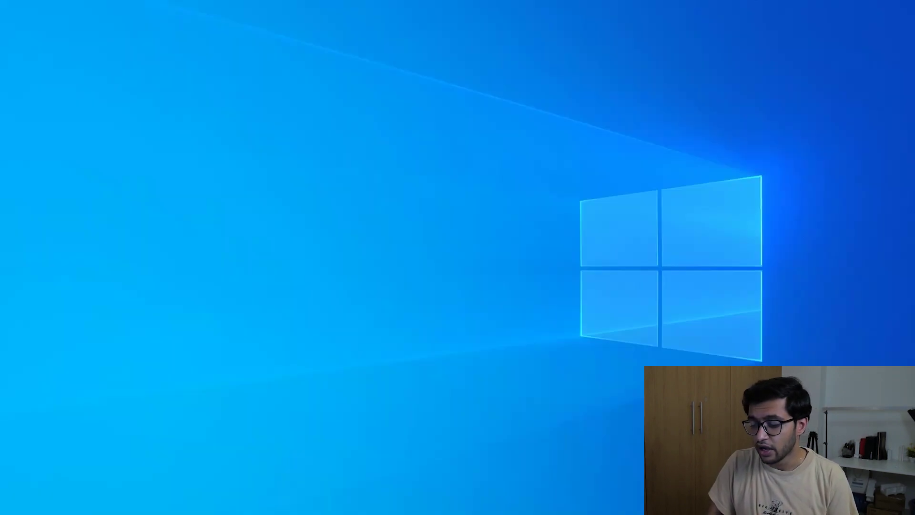
Step: Find and launch NVIDIA RTX Voice, and view the available input devices while keeping Microphone (Blue Snowball)
key(super+s)
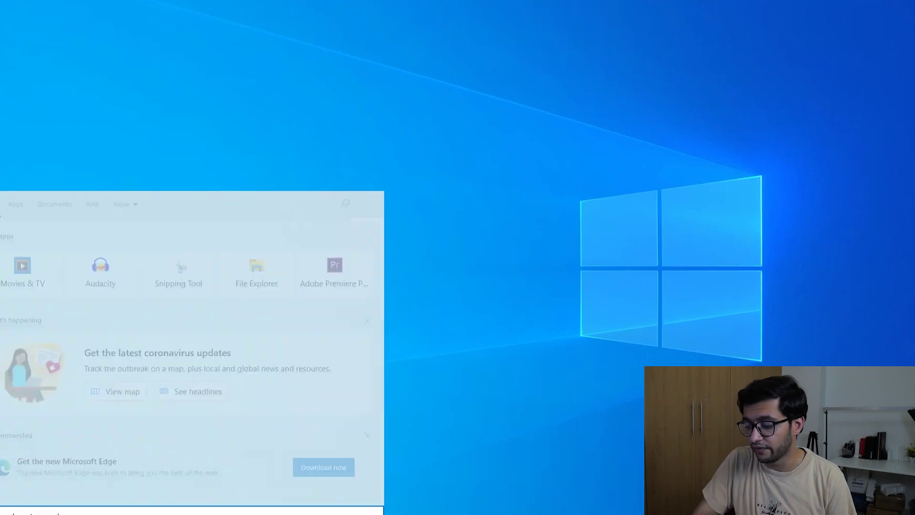
text(geforce)
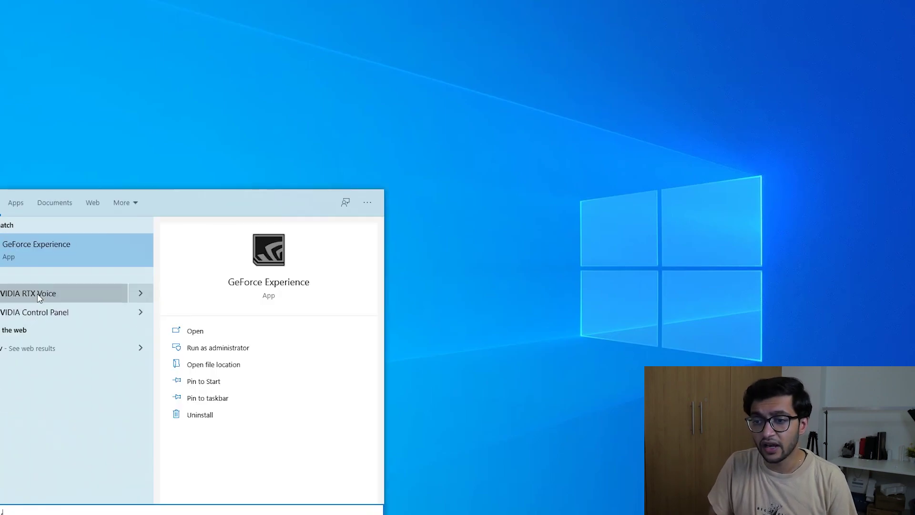
click(38, 293)
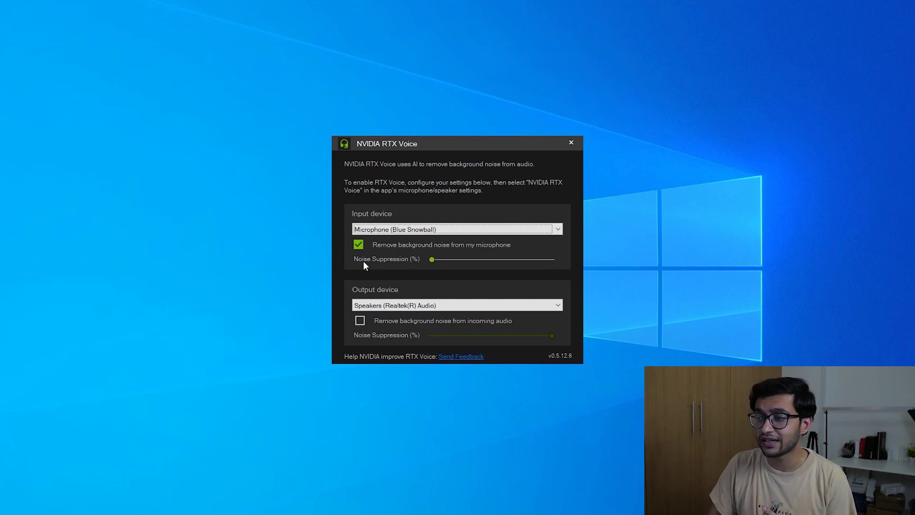
click(404, 234)
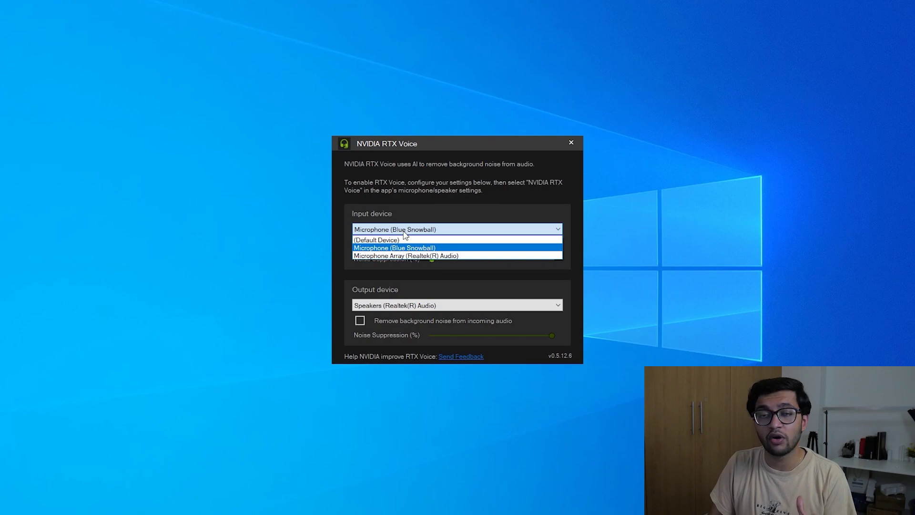
click(403, 231)
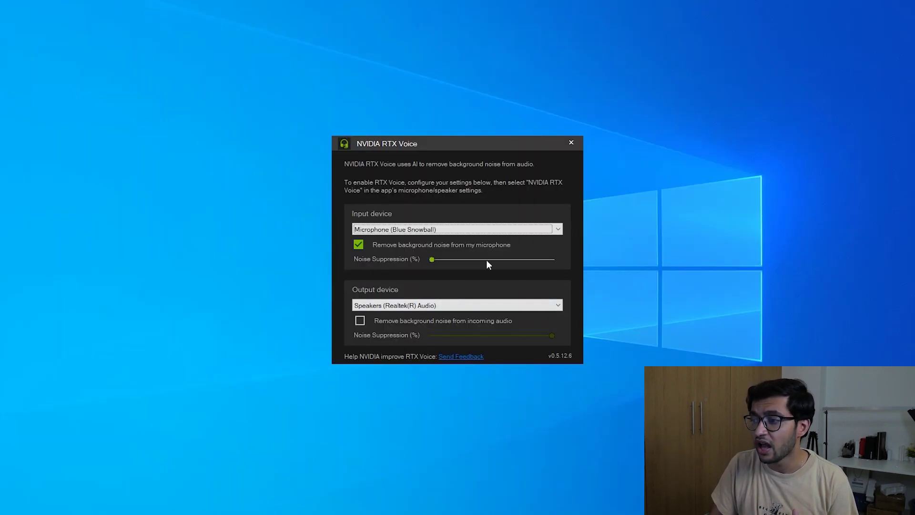
Step: Try the microphone's noise suppression at medium and maximum strength, and return it to the minimum
click(486, 259)
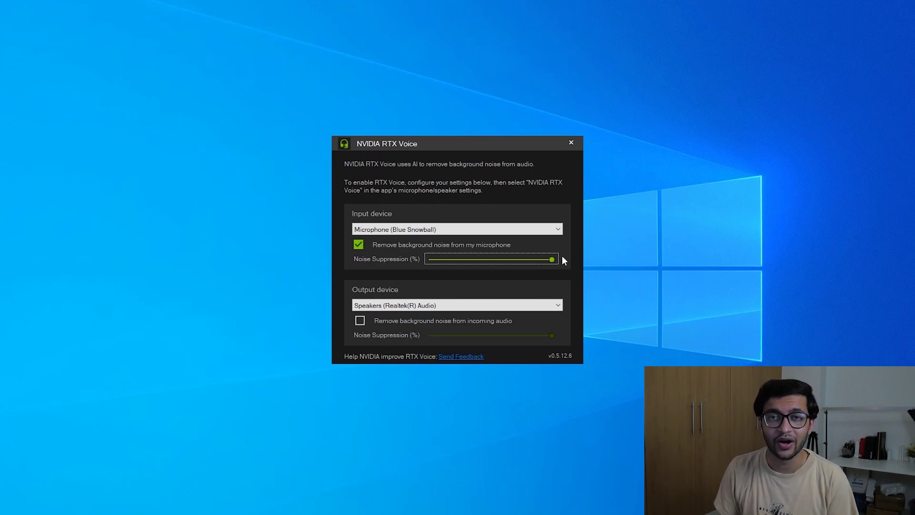
drag(552, 259, 434, 259)
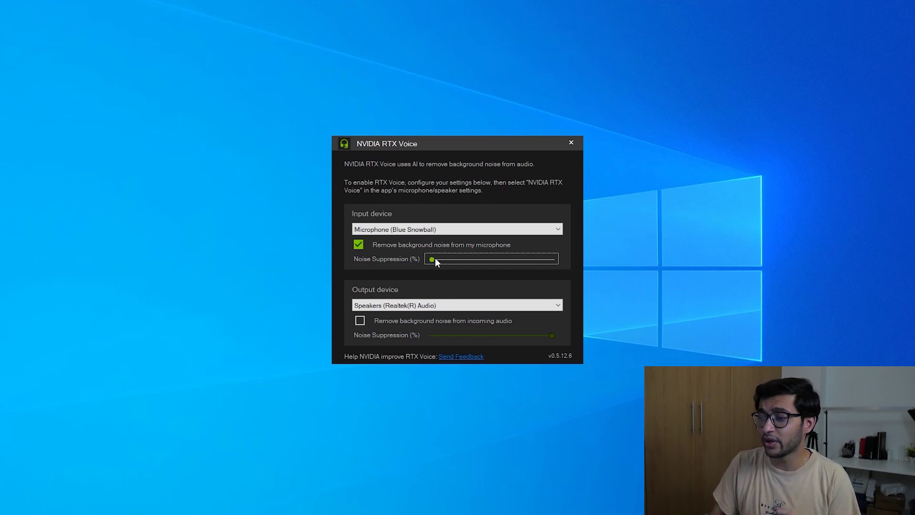
click(491, 260)
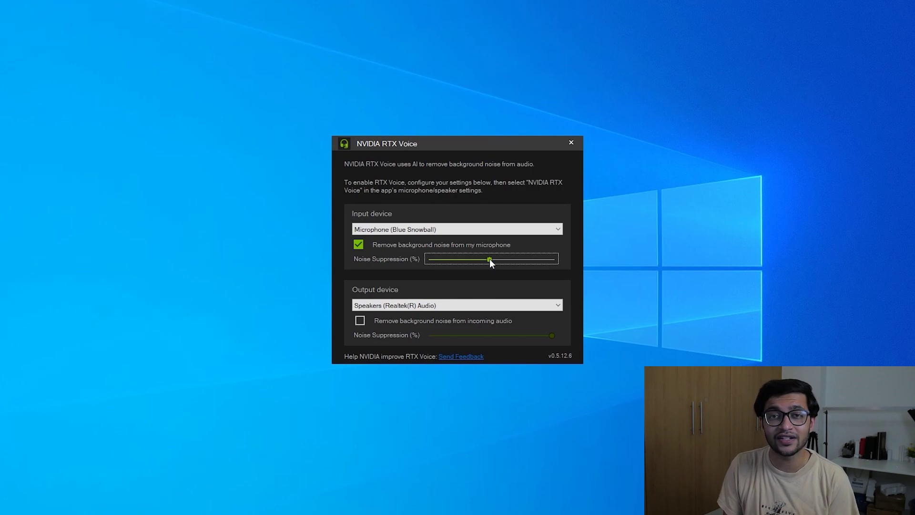
click(547, 260)
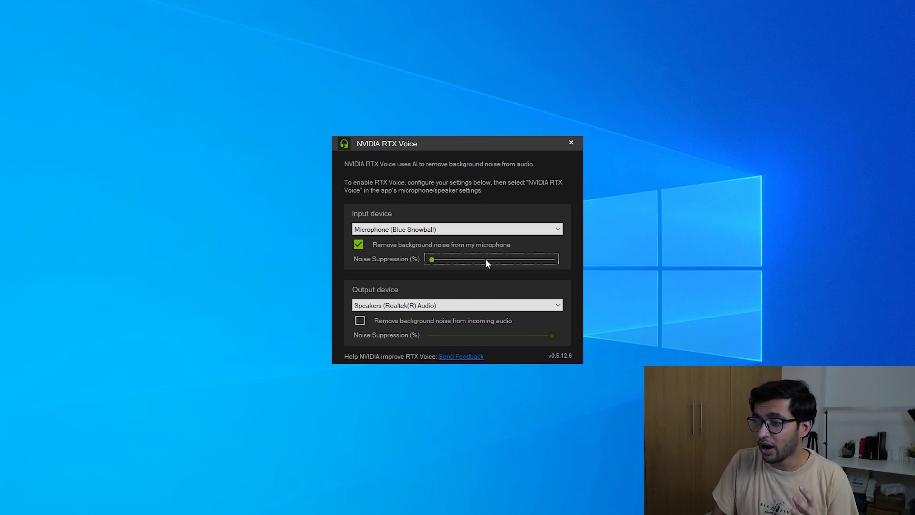
drag(432, 259, 571, 265)
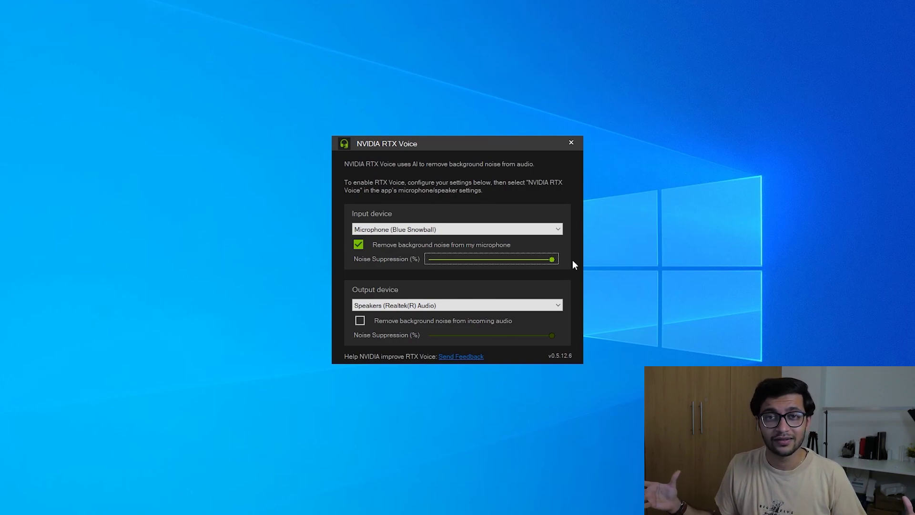
drag(552, 260, 413, 259)
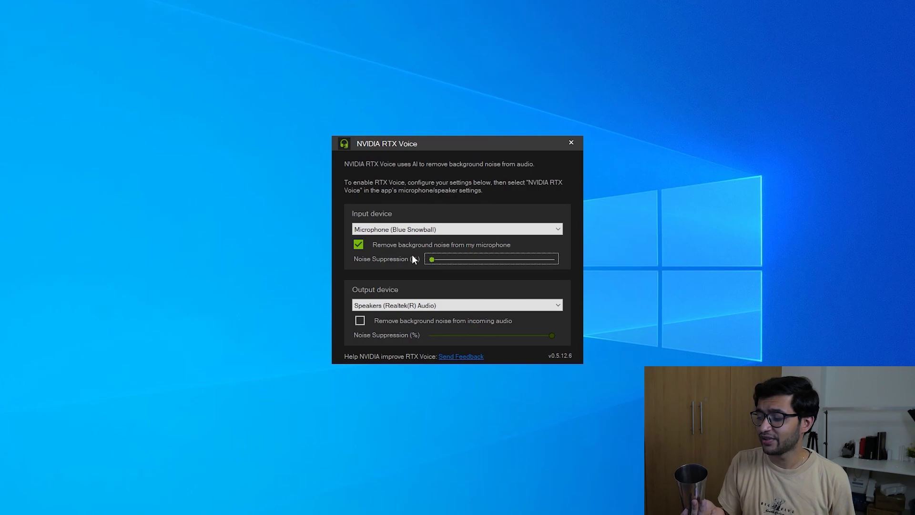